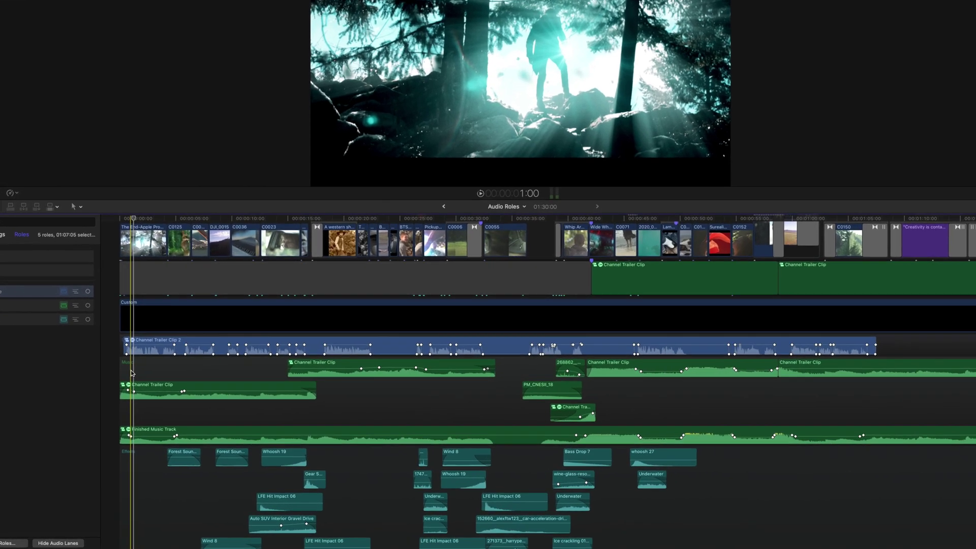
Step: Reassign the first Forest Sound clip from Effects to the Dialogue role
scroll(31, 242, down, 5)
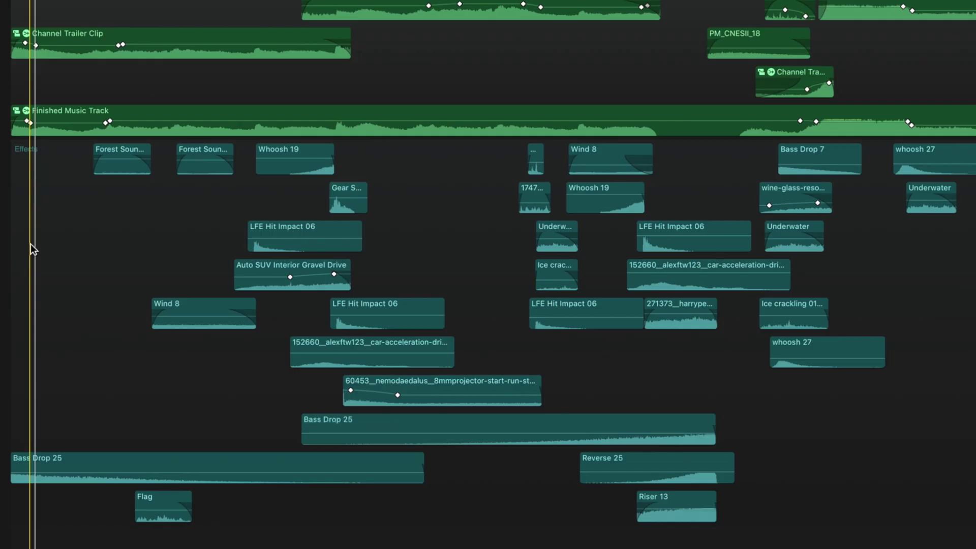
scroll(54, 221, up, 6)
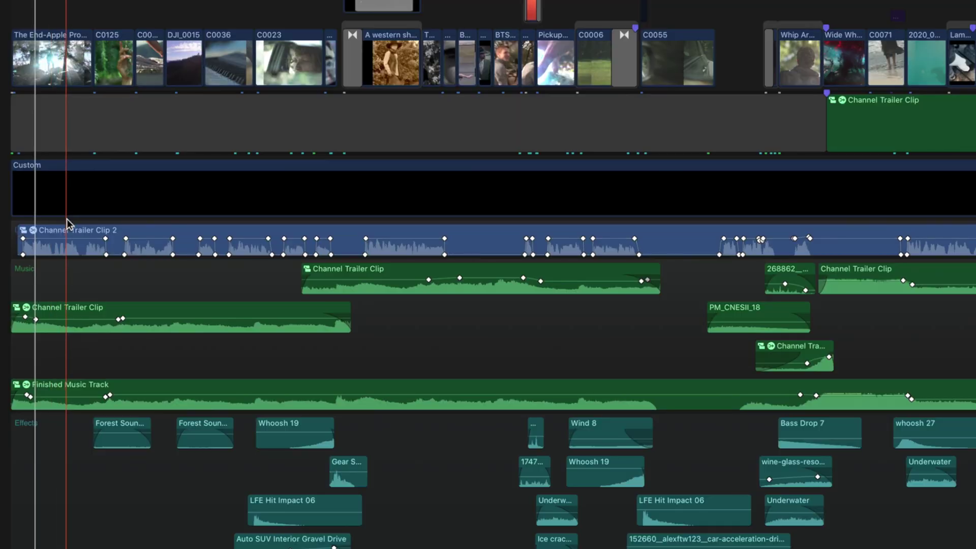
scroll(66, 234, down, 2)
scroll(67, 281, down, 7)
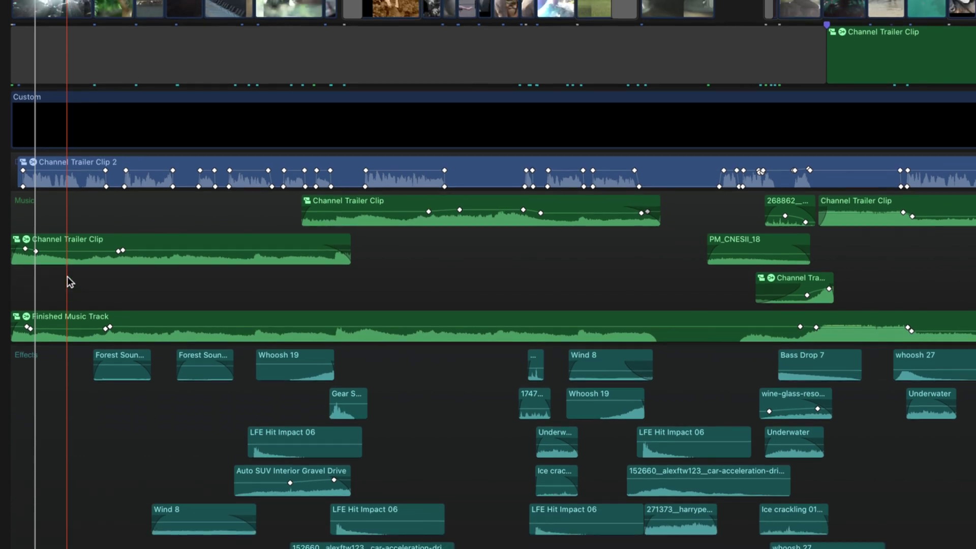
scroll(65, 286, down, 3)
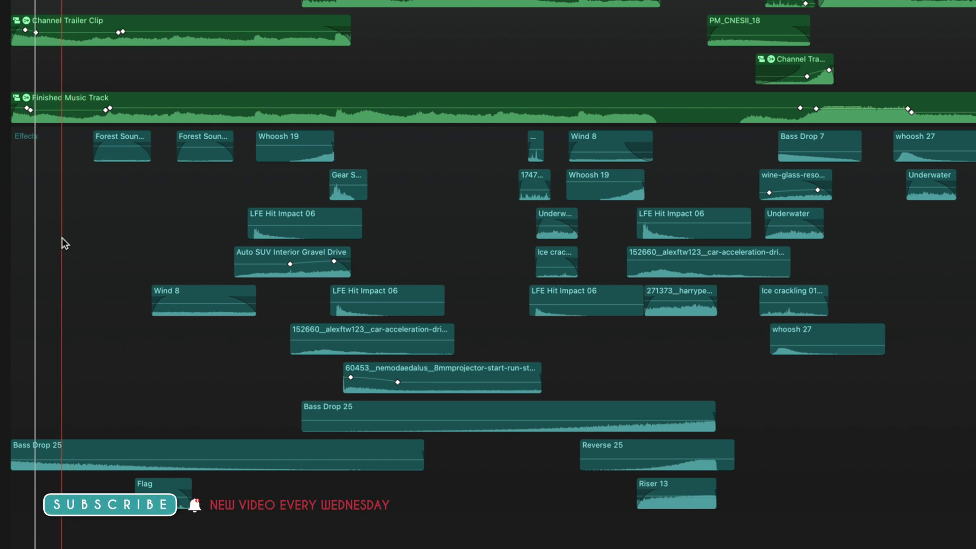
right_click(127, 155)
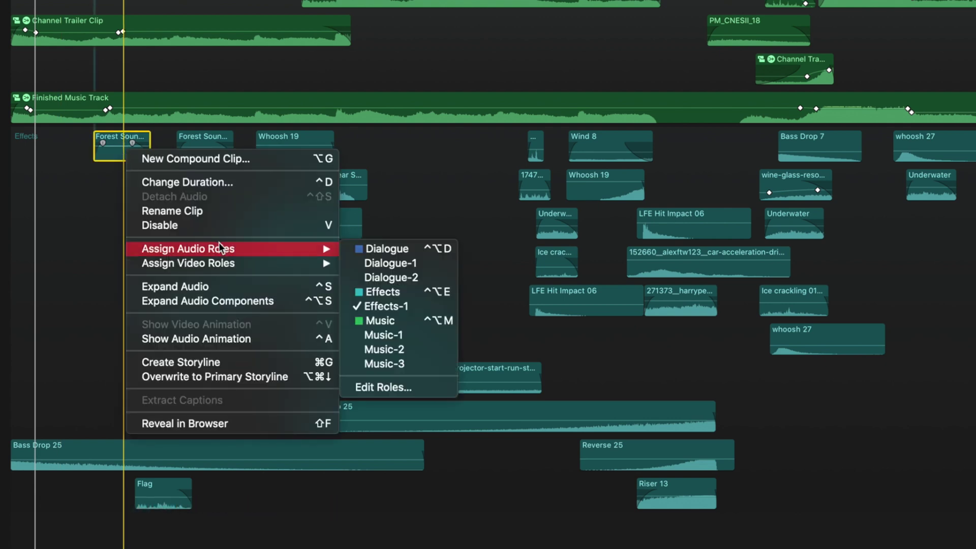
mouse_move(219, 246)
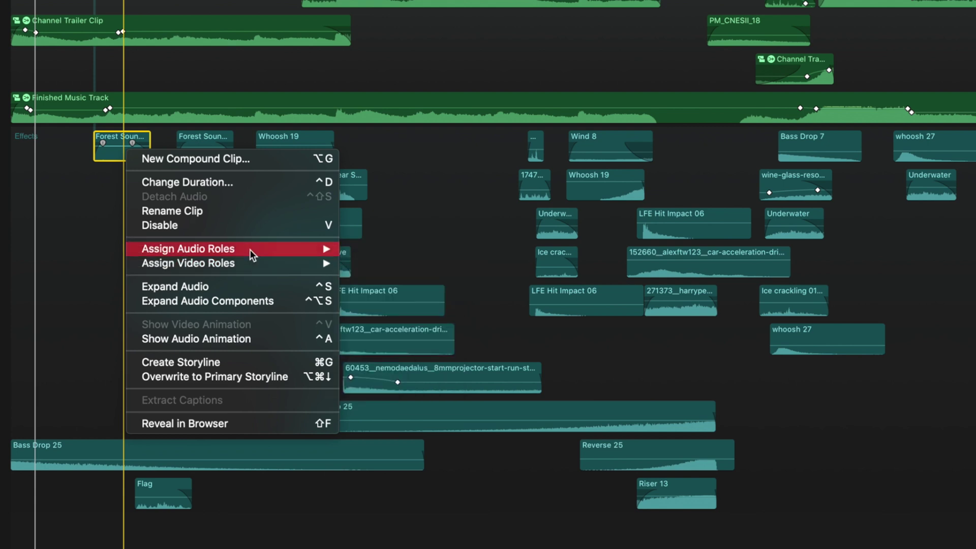
click(386, 248)
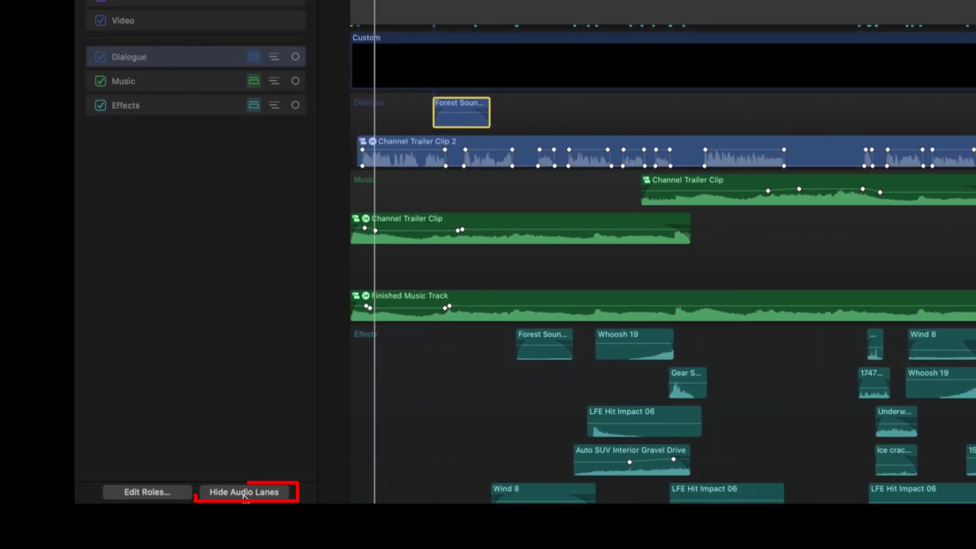
Step: Turn off the separate audio role lanes in the timeline
click(244, 492)
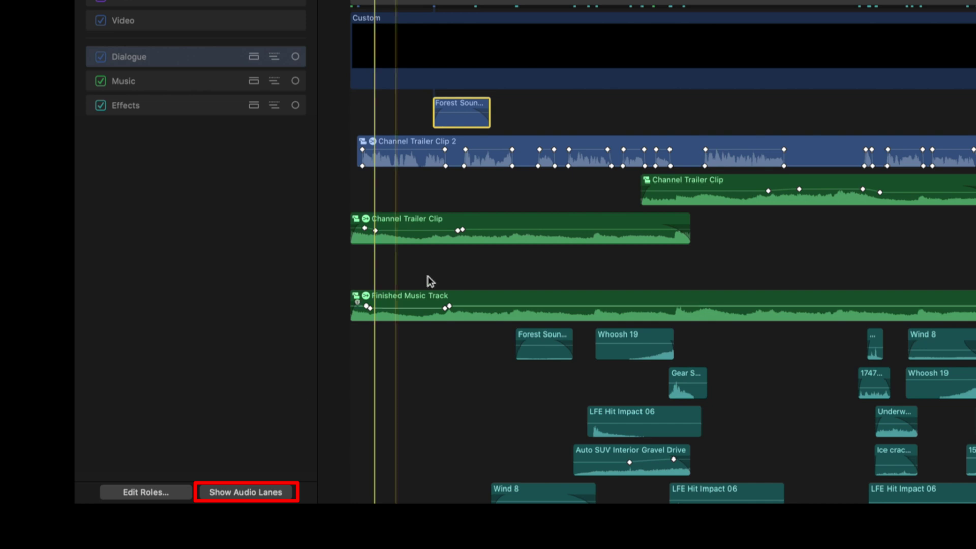
scroll(429, 279, down, 10)
scroll(532, 380, up, 6)
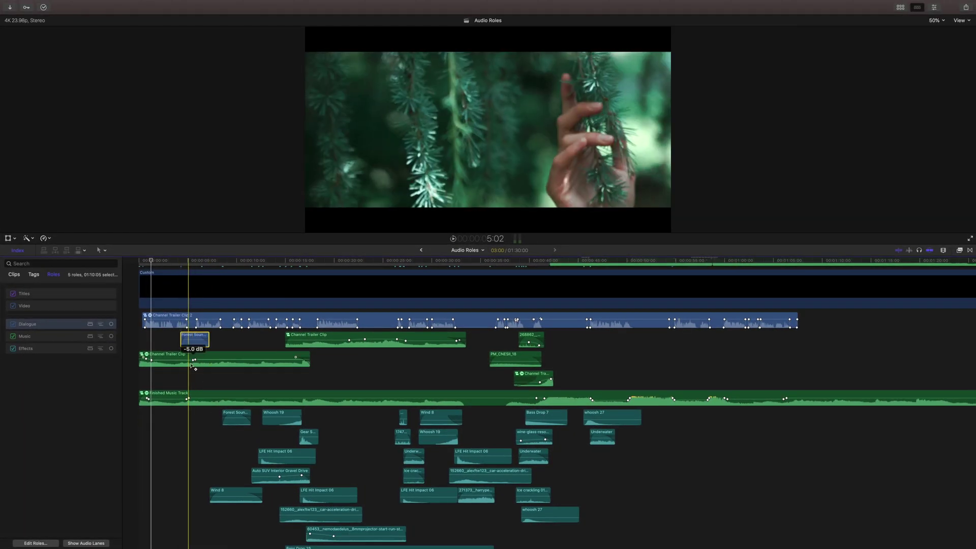
Step: Move the Forest Sound clip above Channel Trailer Clip 2
drag(182, 339, 181, 320)
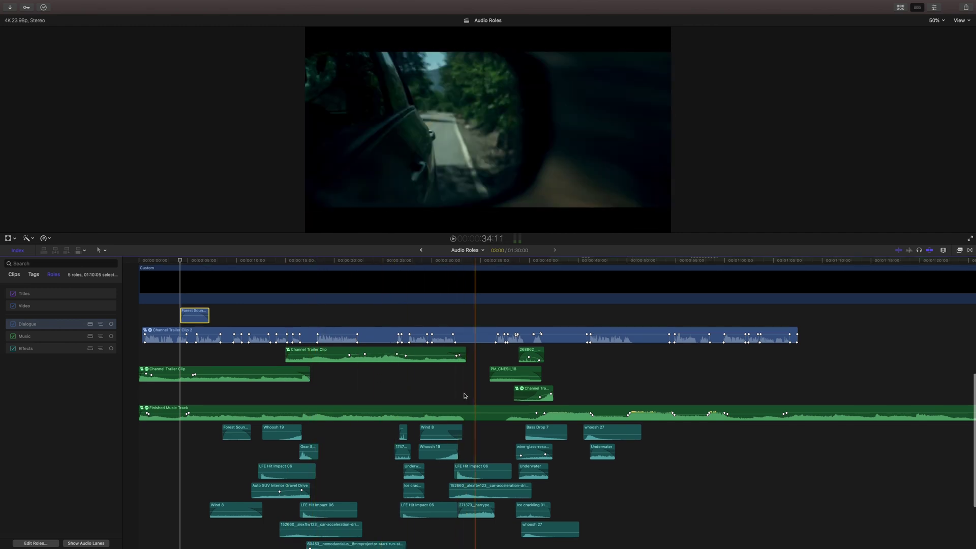
scroll(235, 398, up, 2)
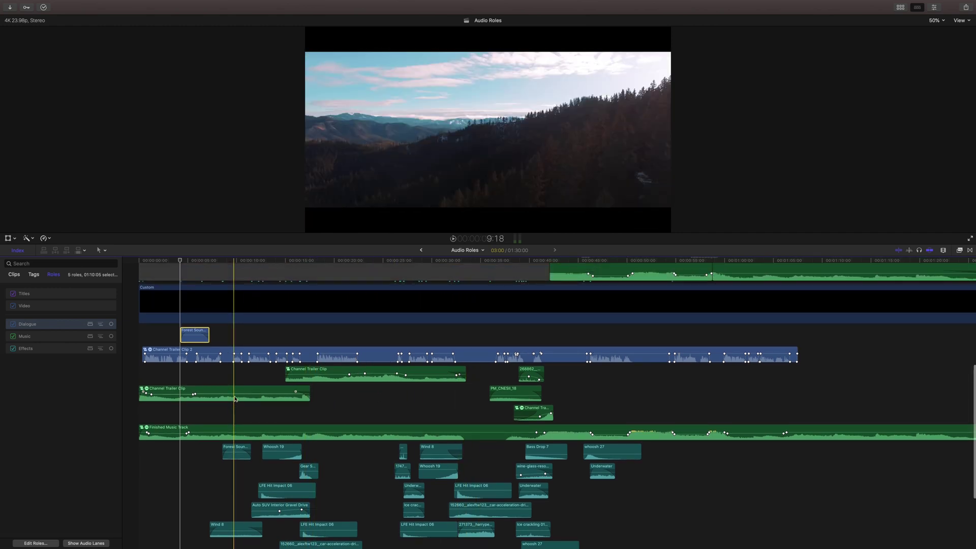
scroll(235, 399, down, 5)
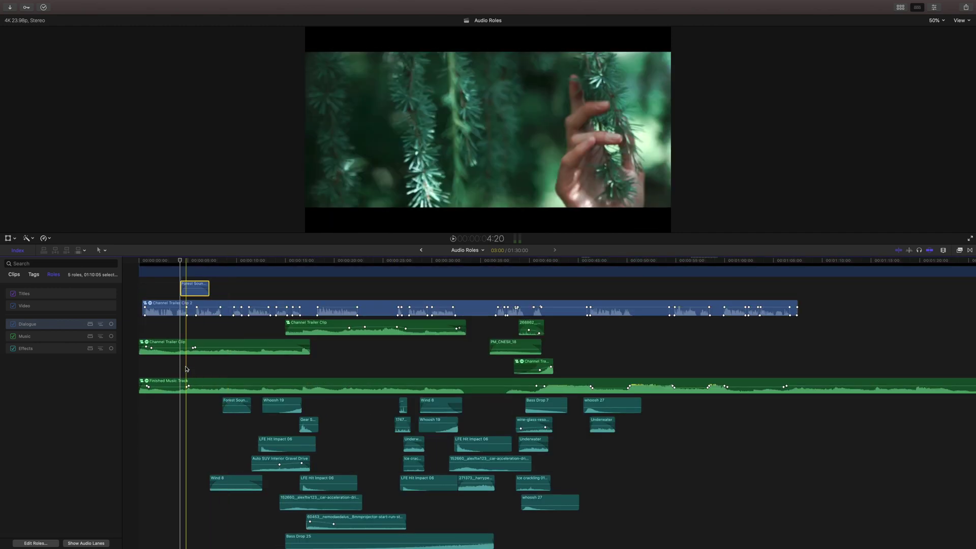
Step: Put the Forest Sound clip back on Effects and switch Wind 8 to Music with Ctrl+Option+M
right_click(192, 288)
mouse_move(235, 335)
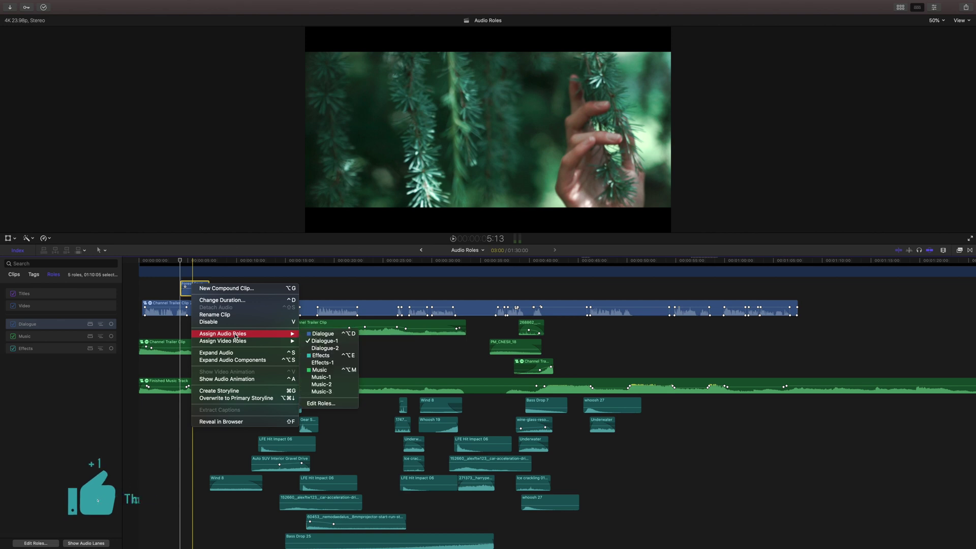
click(317, 354)
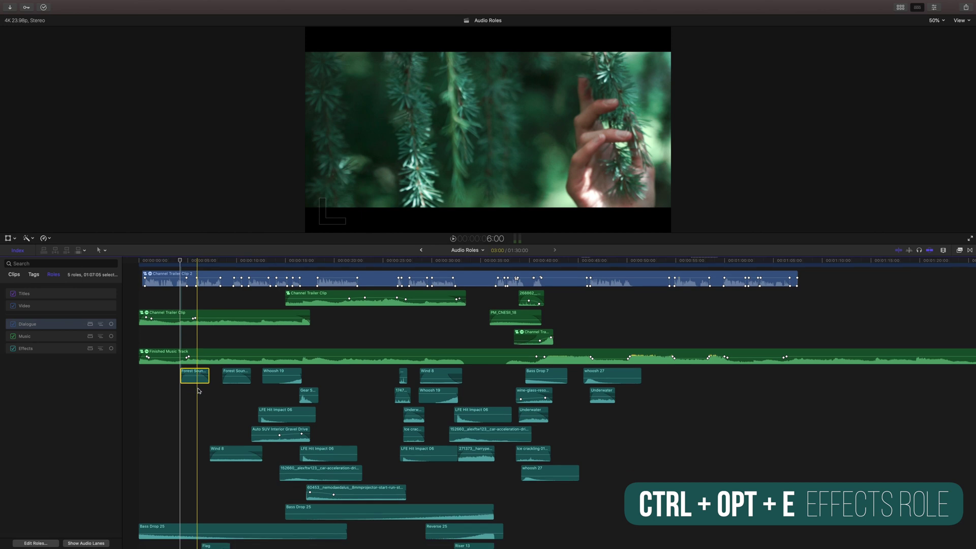
click(235, 457)
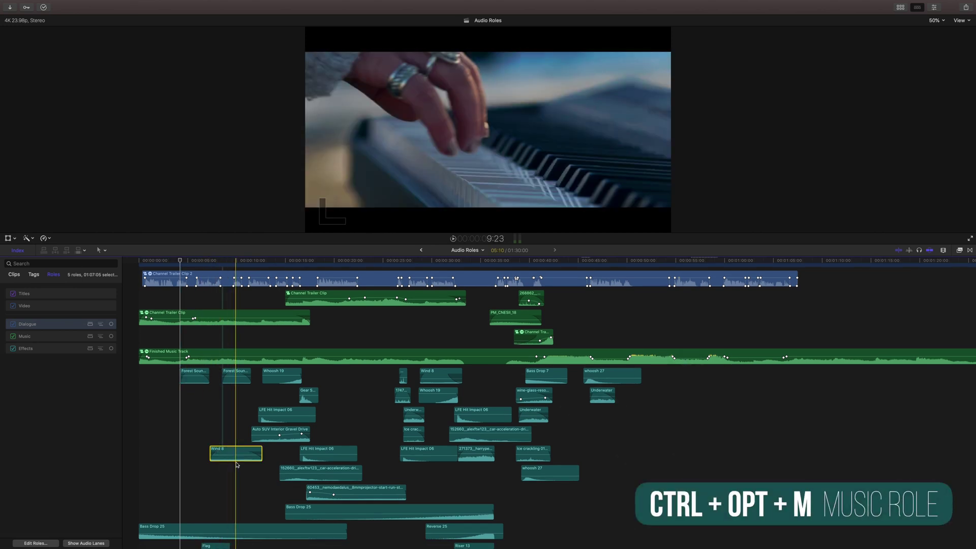
key(ctrl+alt+m)
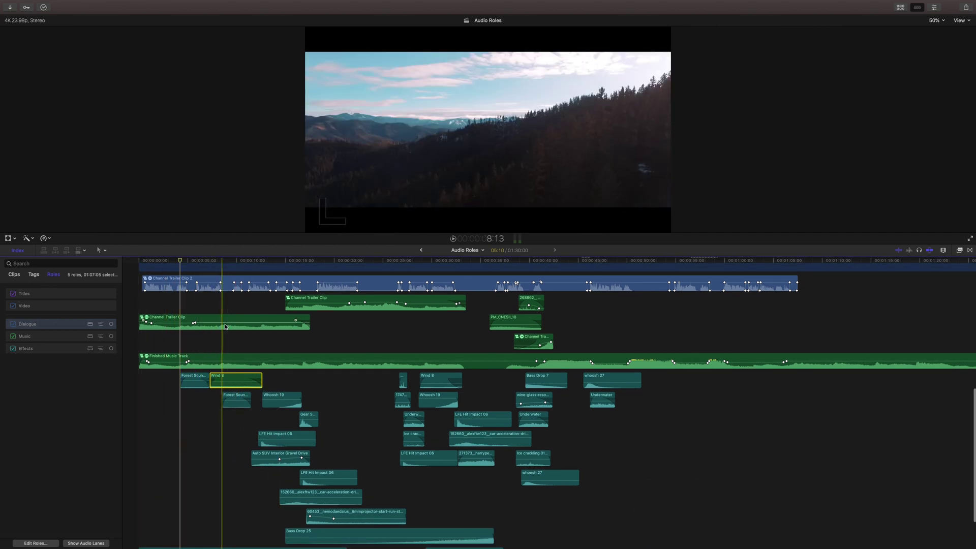
Step: Show separate Dialogue, Music and Effects lanes and scroll through the timeline to review them
click(85, 543)
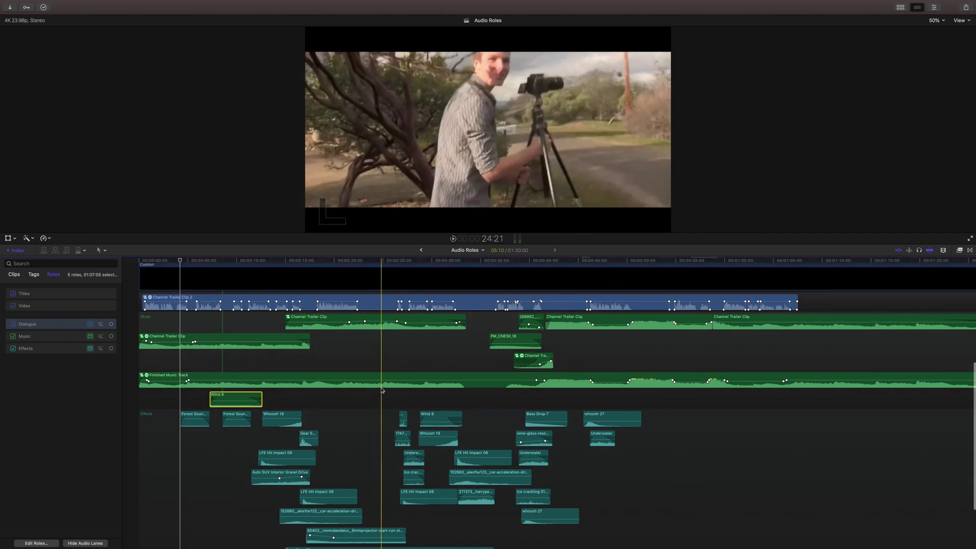
scroll(734, 437, up, 1)
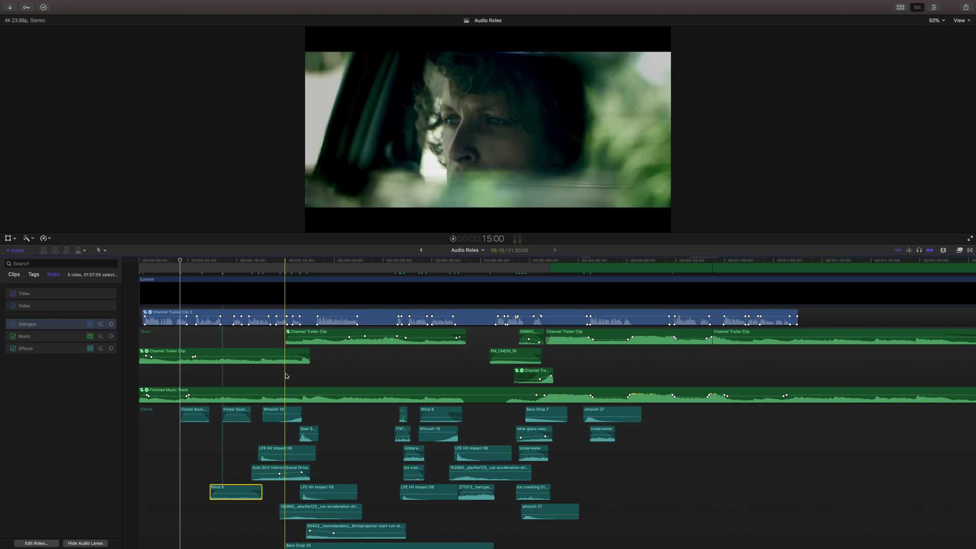
scroll(286, 375, up, 5)
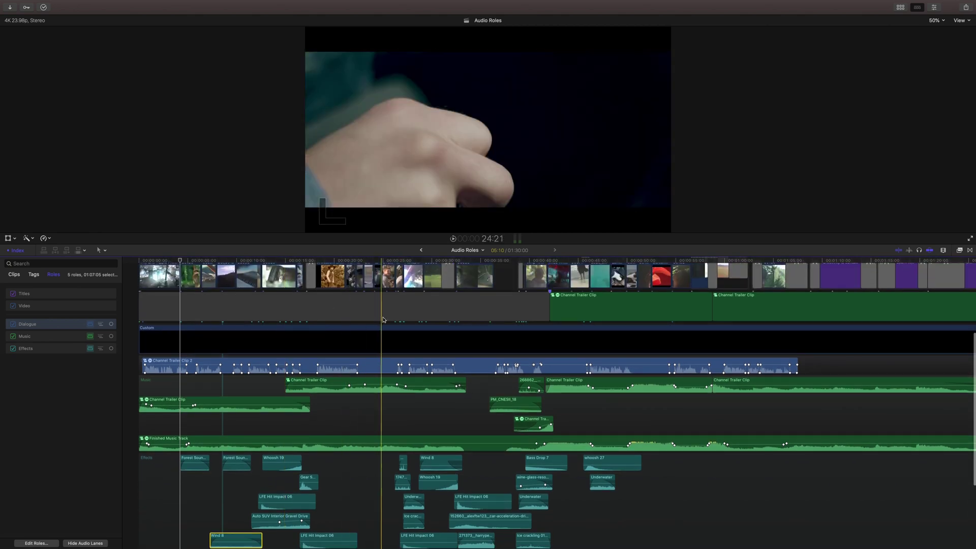
scroll(643, 356, up, 8)
scroll(451, 406, down, 7)
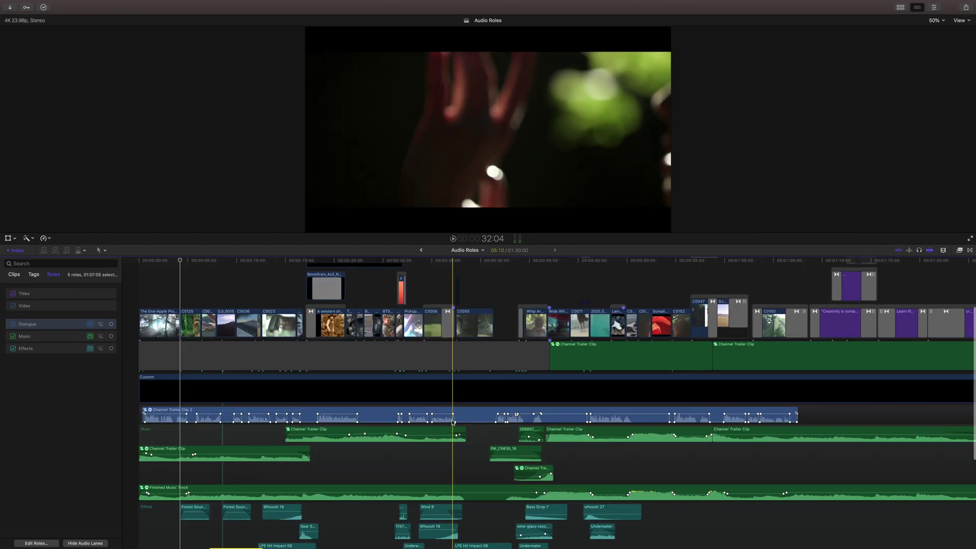
scroll(452, 422, down, 10)
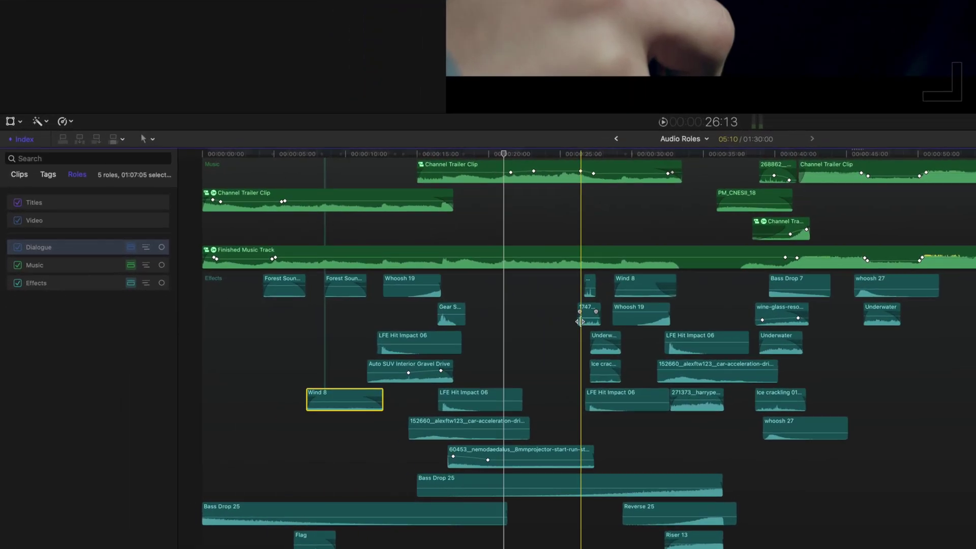
Step: Drag Effects above Dialogue in the Roles index and focus the timeline on Effects
click(580, 322)
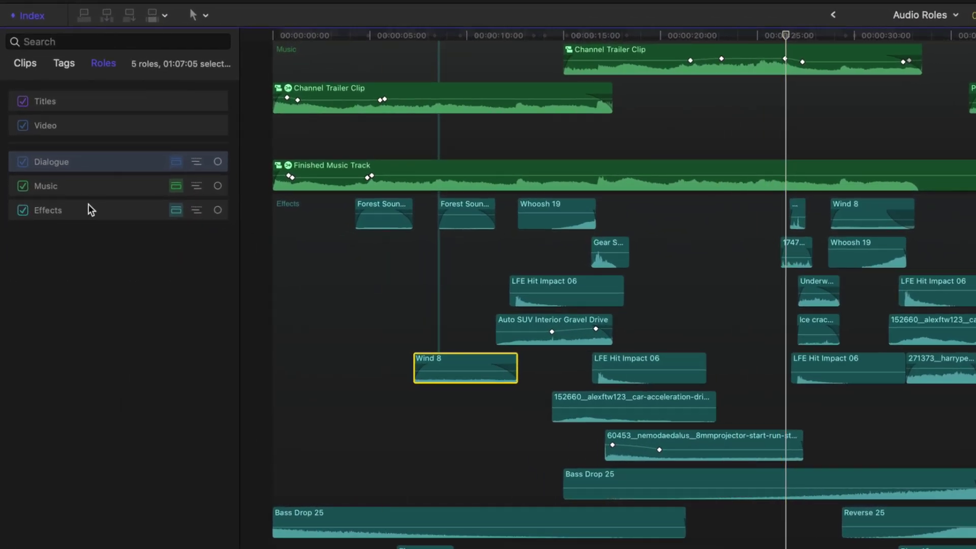
drag(88, 213, 84, 147)
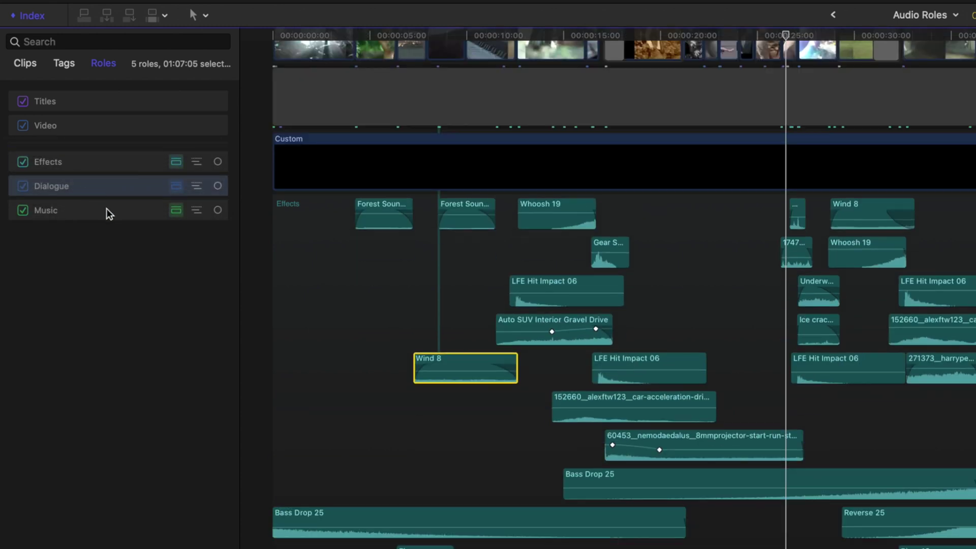
scroll(456, 316, down, 5)
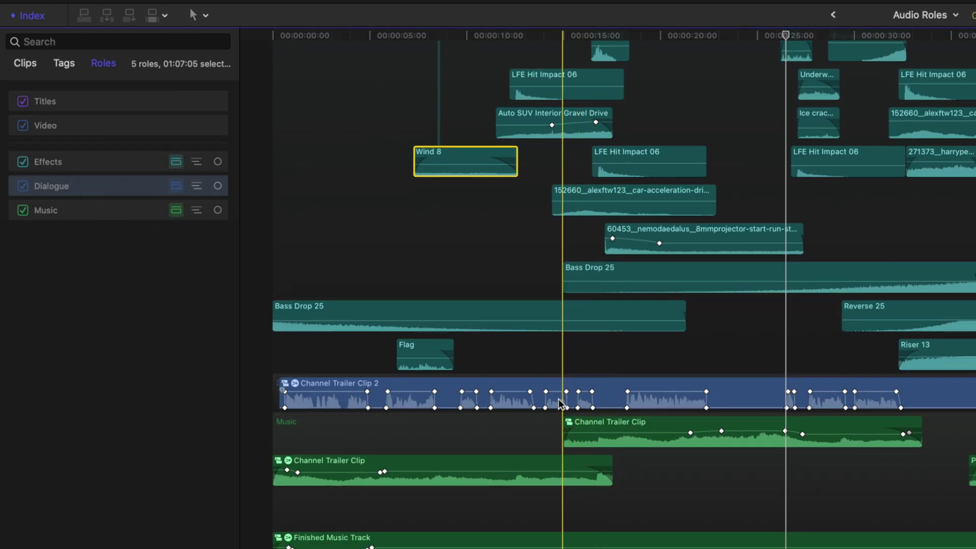
scroll(569, 366, up, 5)
scroll(547, 379, down, 2)
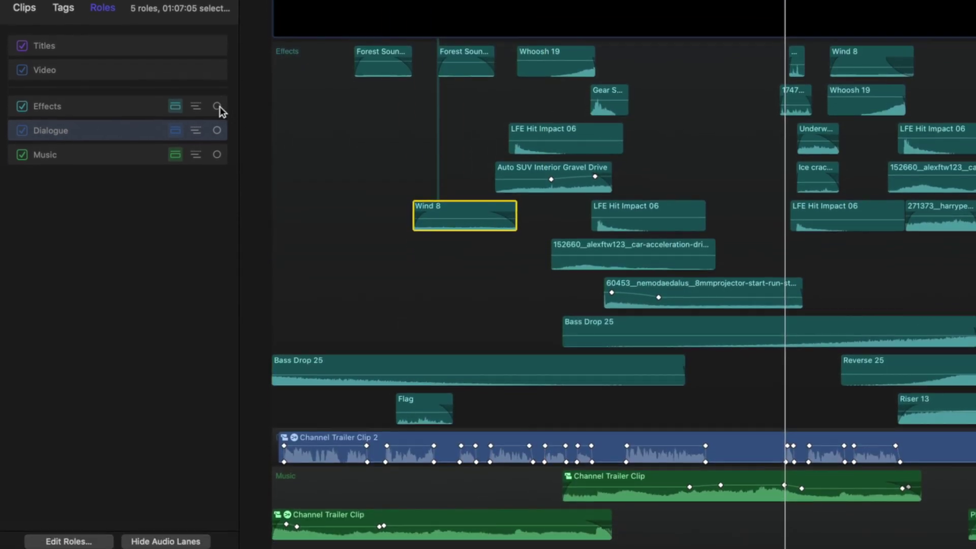
click(219, 162)
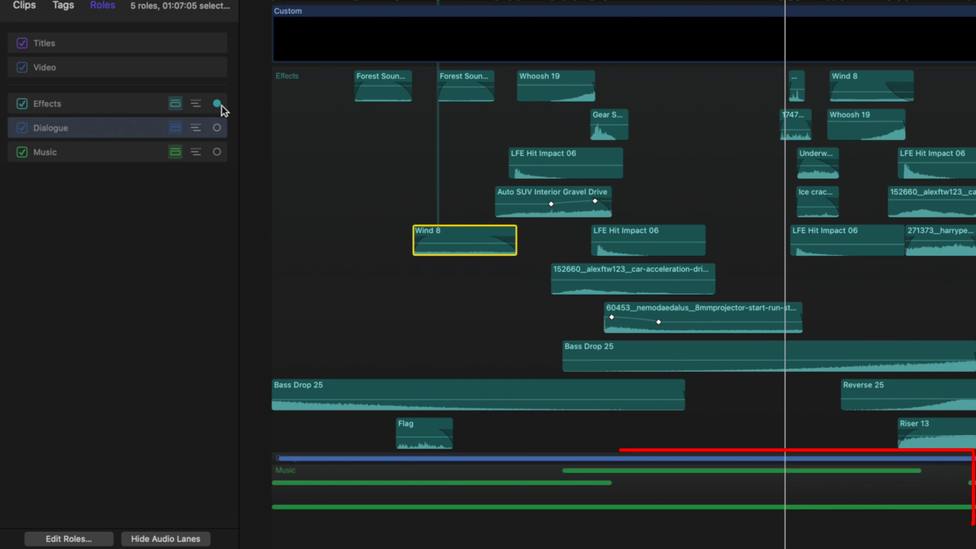
scroll(704, 468, down, 1)
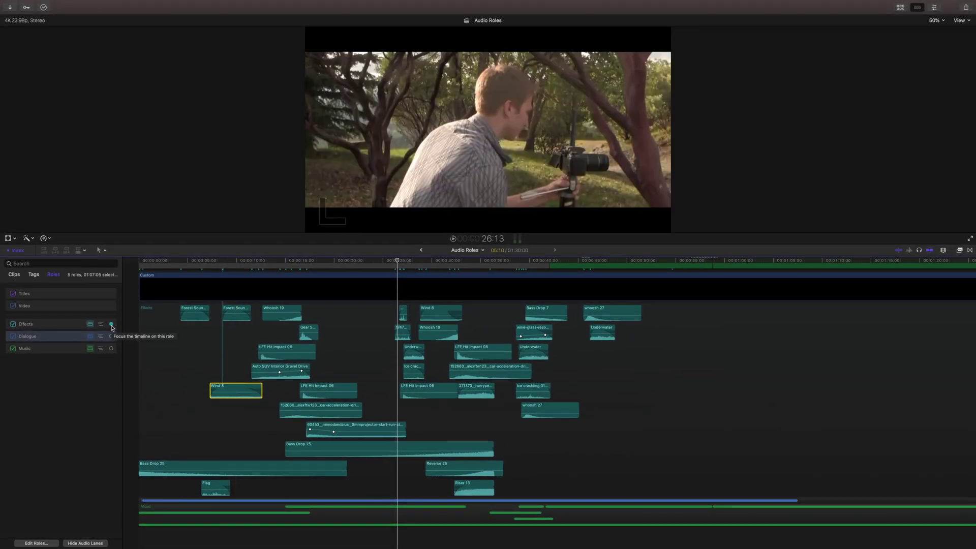
click(111, 324)
scroll(305, 432, down, 5)
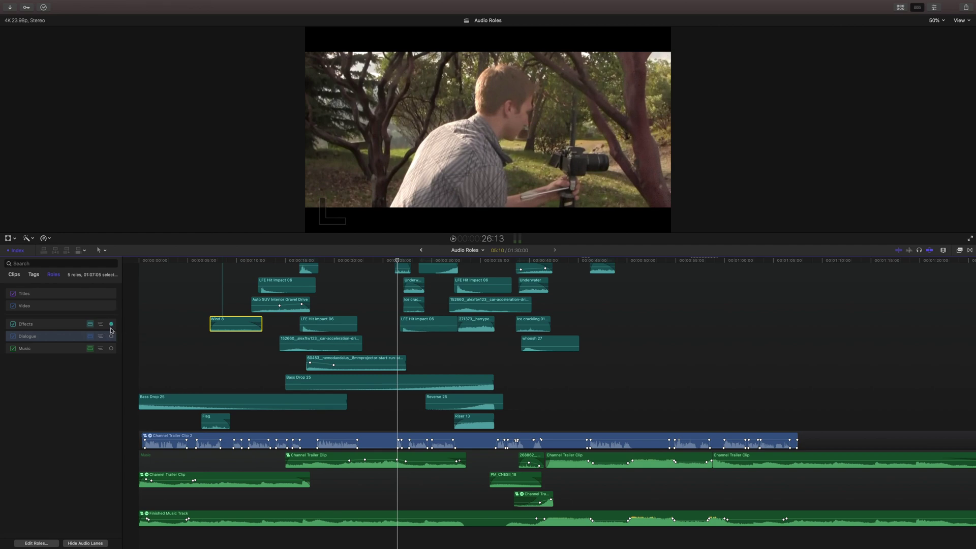
click(112, 335)
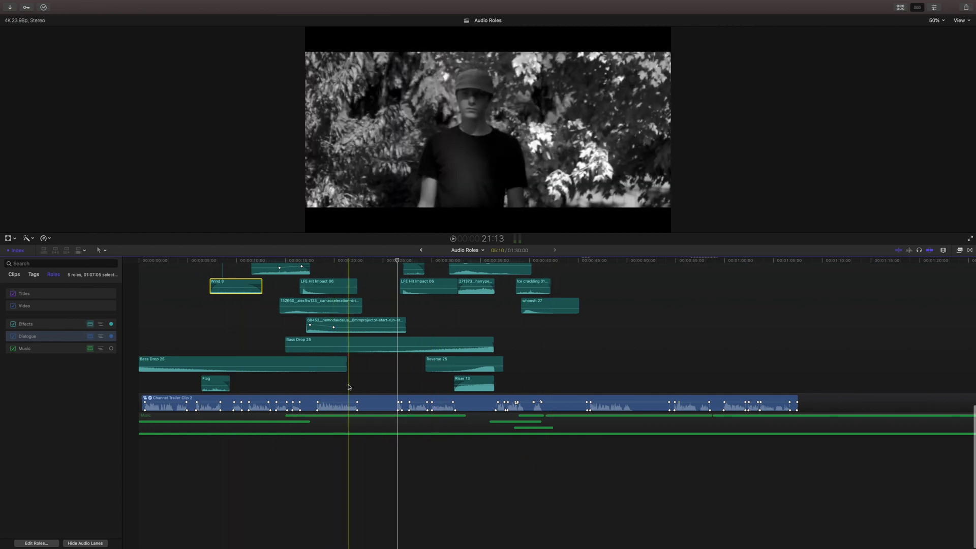
click(111, 336)
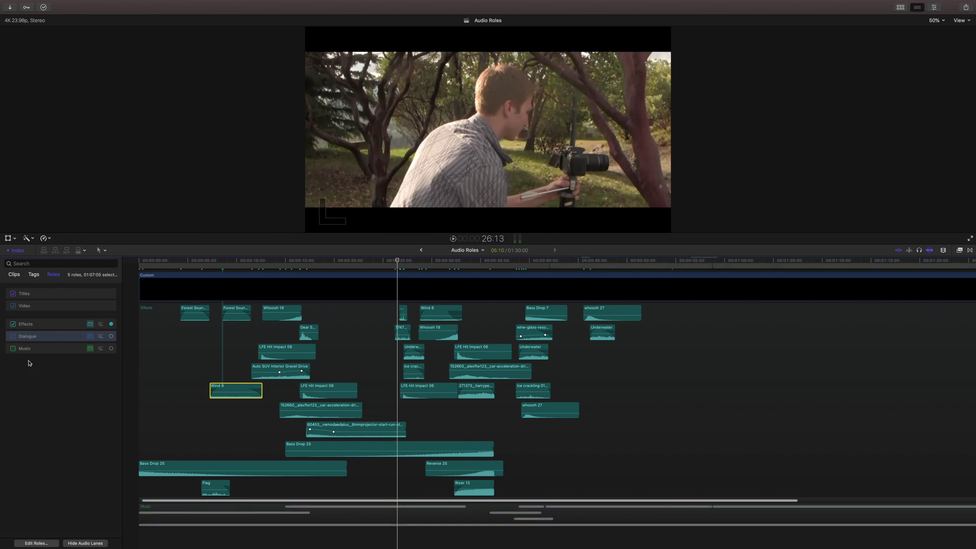
Step: Select all Effects-role clips, play back a couple of seconds, then expand the Dialogue lane
click(38, 326)
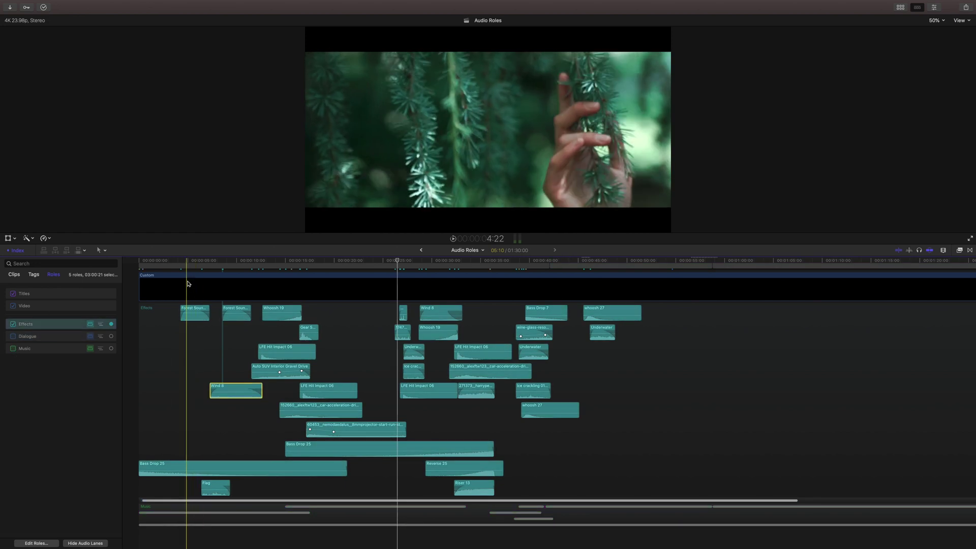
key(space)
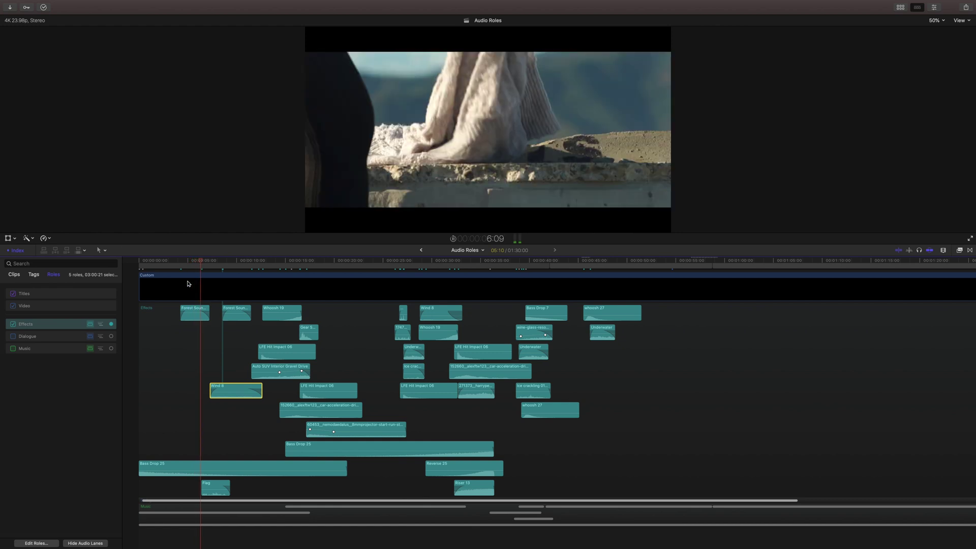
key(space)
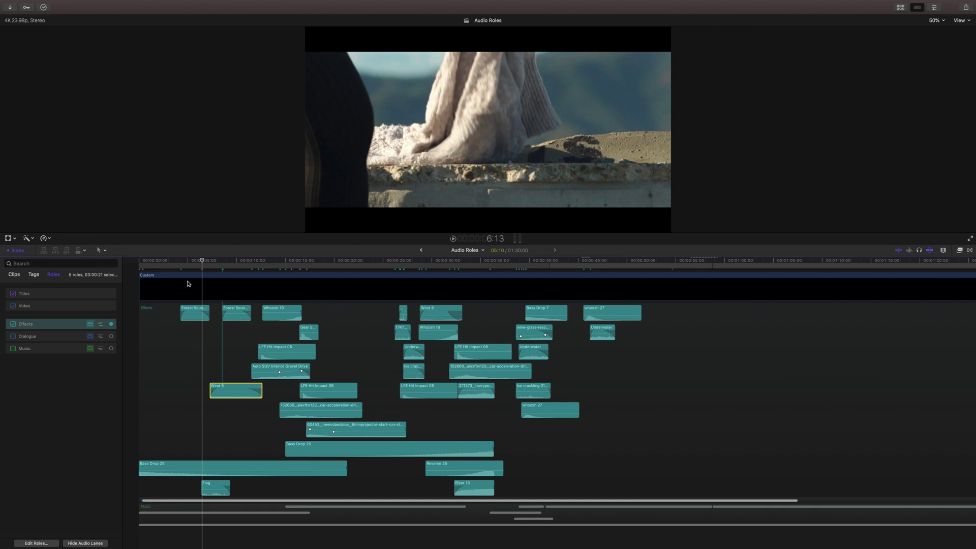
click(13, 336)
Step: Focus the Dialogue lane, drag Dialogue above Effects, and play the reordered timeline
click(13, 325)
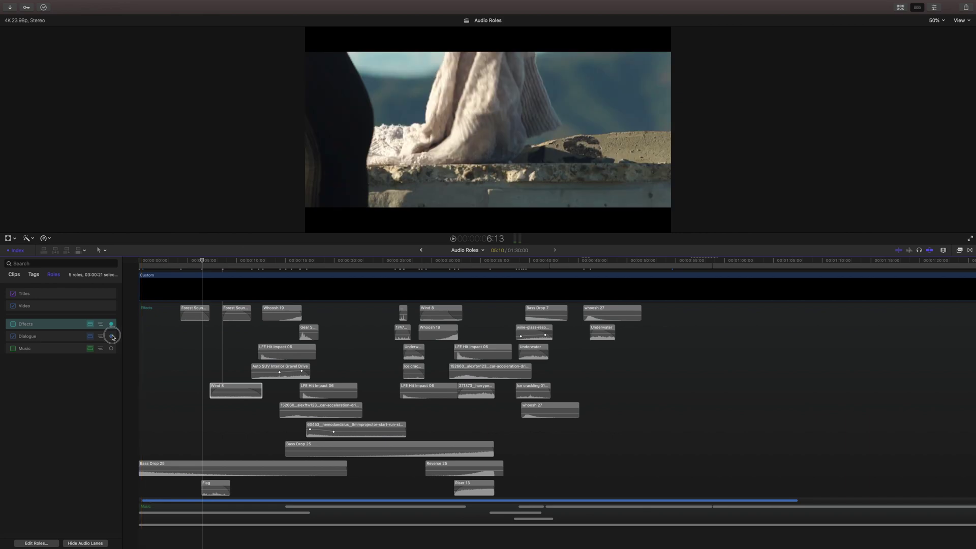
click(111, 336)
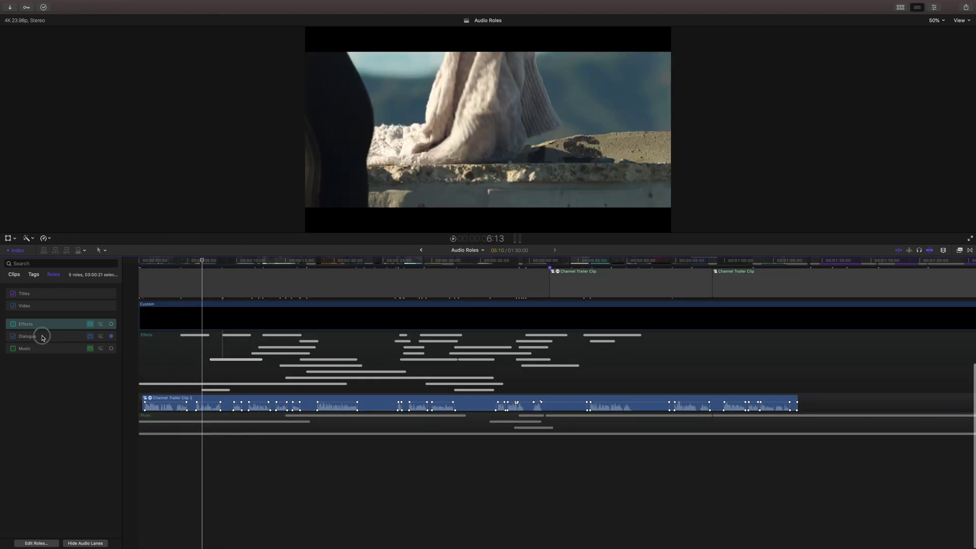
drag(41, 336, 42, 323)
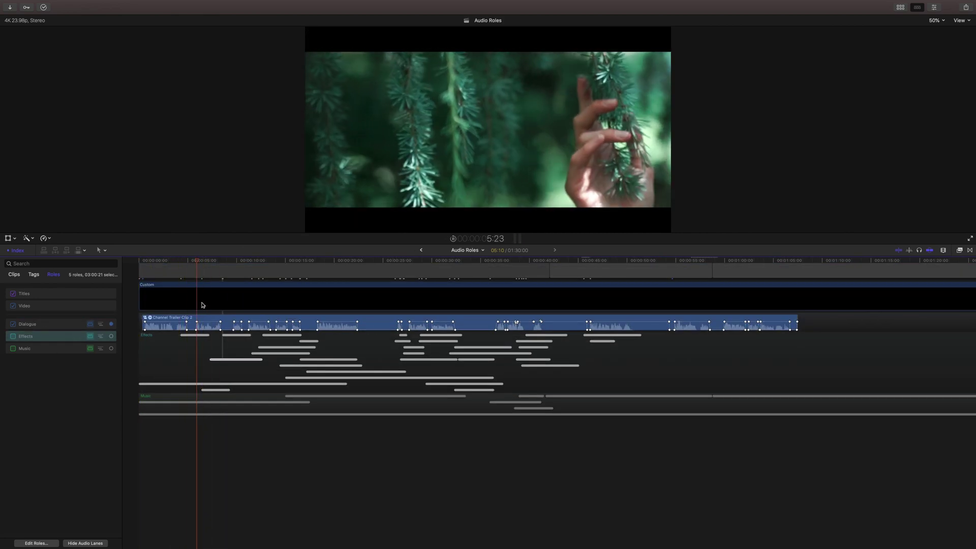
key(space)
key(space)
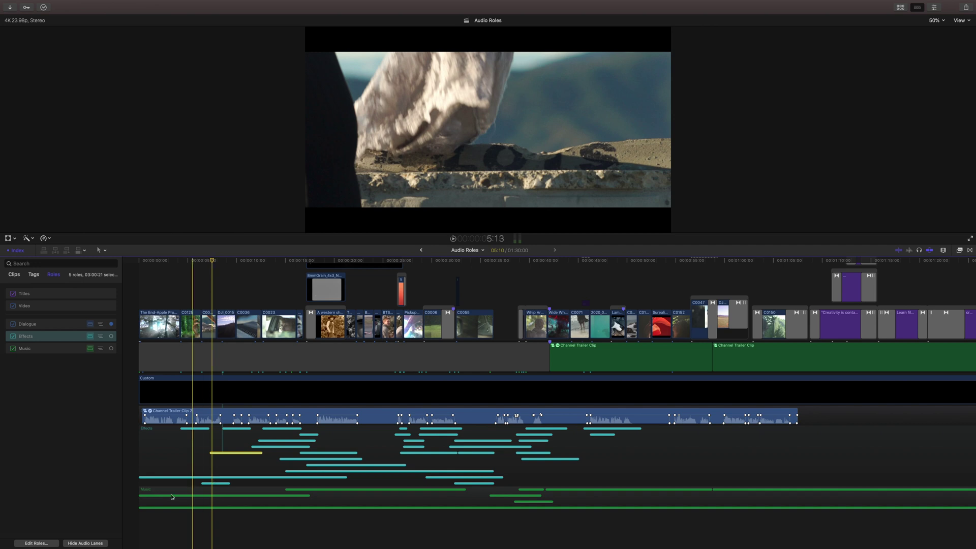
click(46, 544)
Step: Add a red audio role named 'Music Sound Effect' and apply it
drag(439, 157, 390, 157)
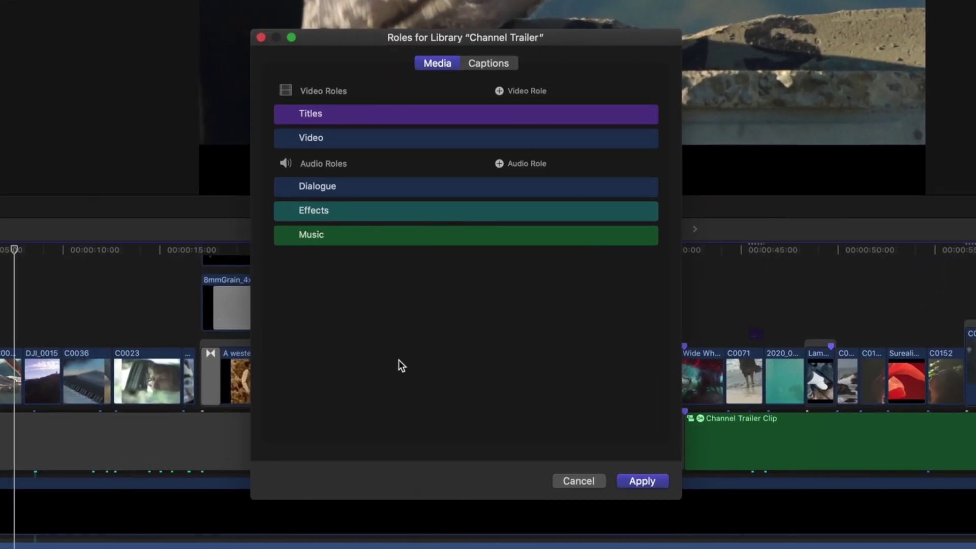
click(499, 165)
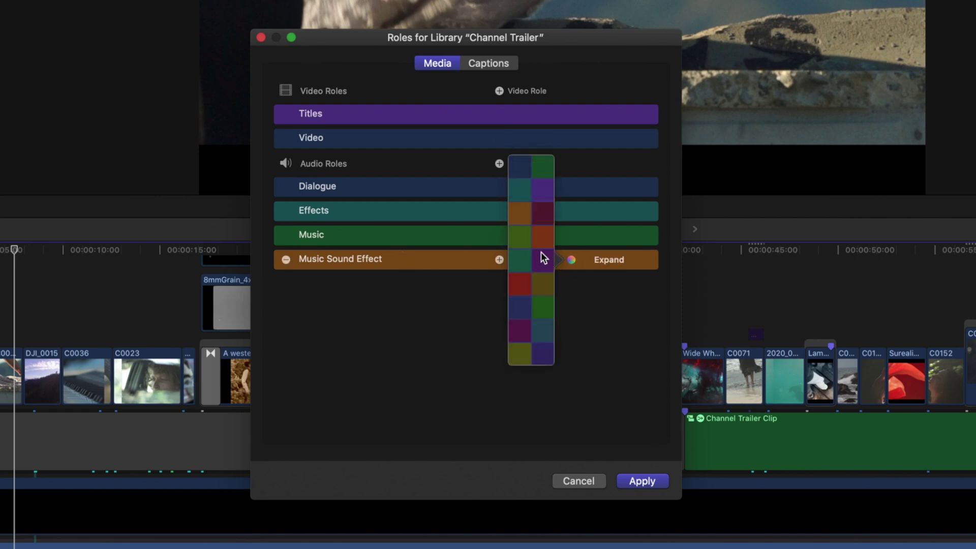
click(519, 287)
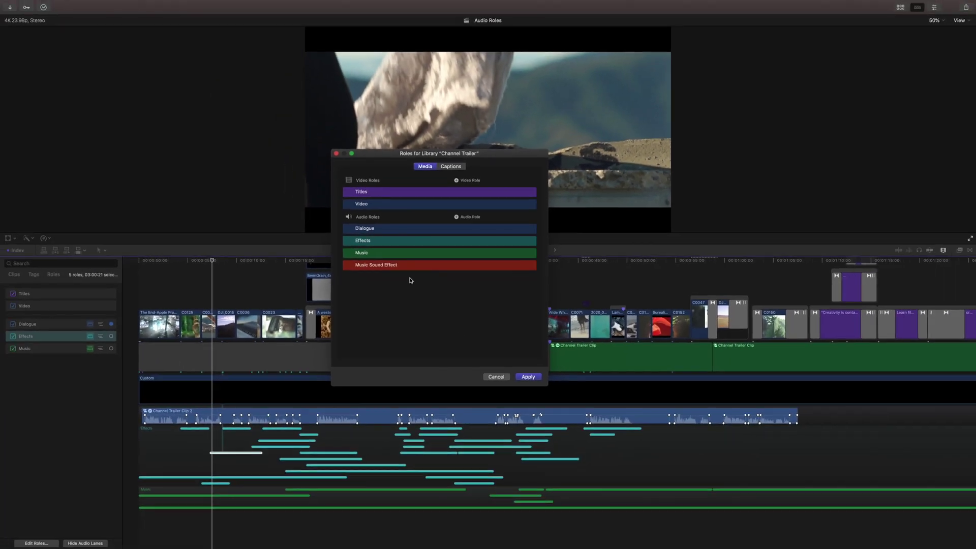
mouse_move(361, 265)
click(528, 376)
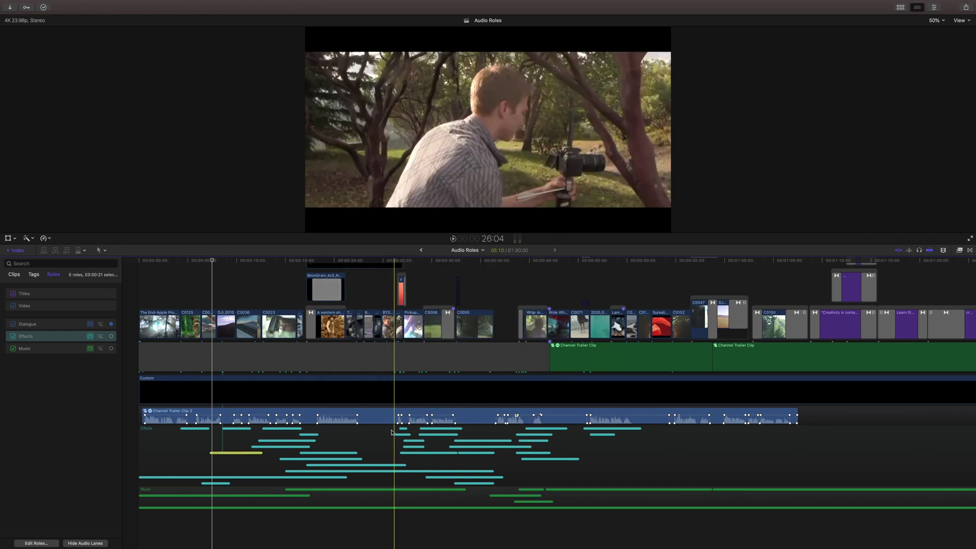
Step: Open the compound clip Channel Trailer Clip 2
right_click(386, 419)
mouse_move(420, 453)
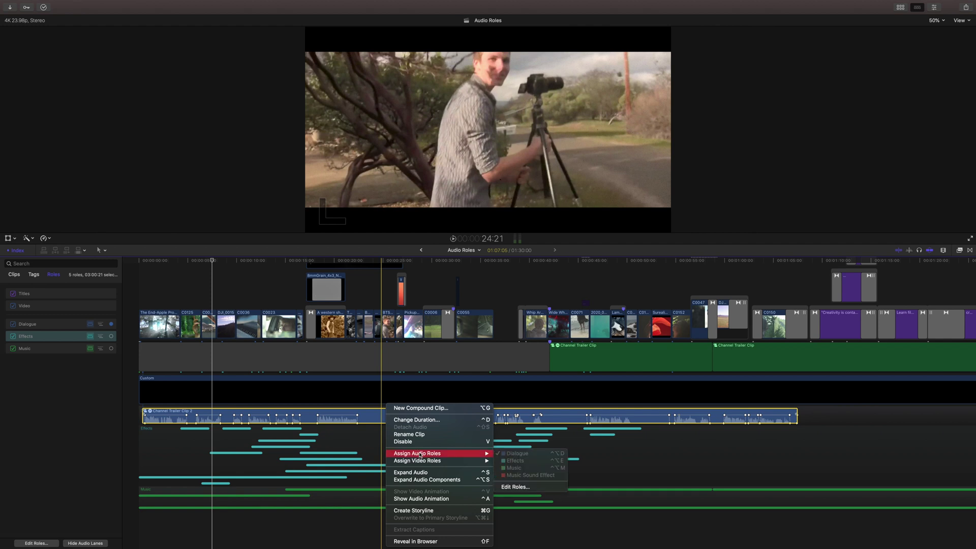
click(374, 483)
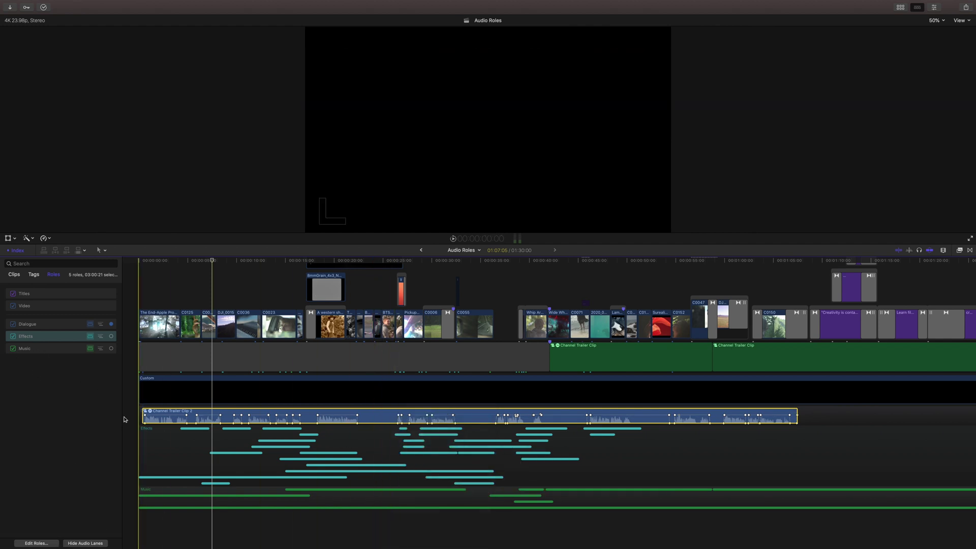
double_click(148, 415)
Step: Undo a Music Sound Effect assignment on the declicked clips, then return and put Effects above Dialogue
right_click(307, 400)
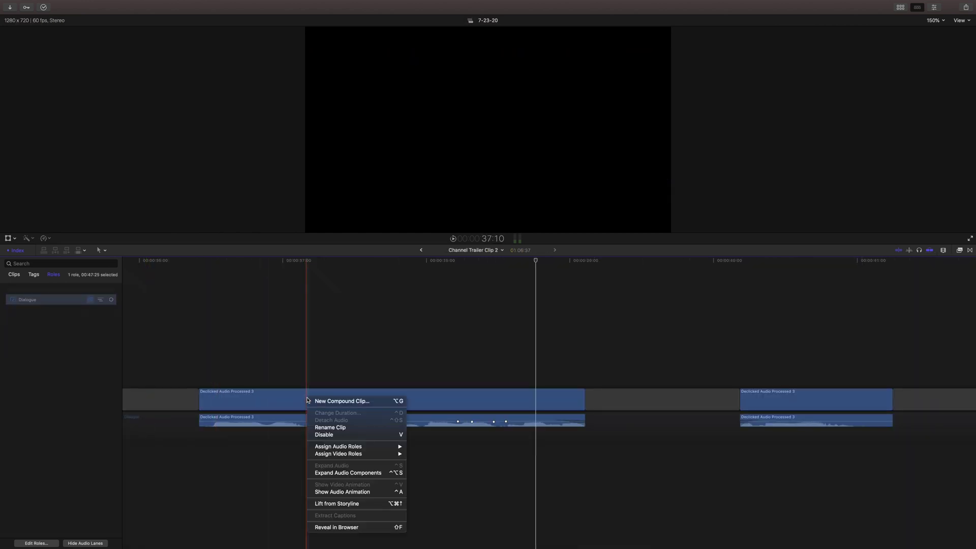
mouse_move(353, 447)
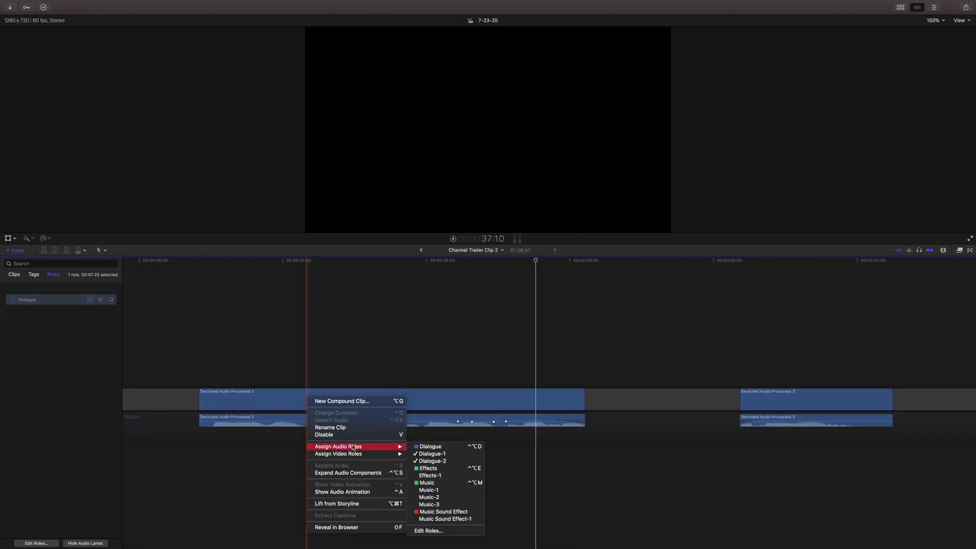
click(455, 512)
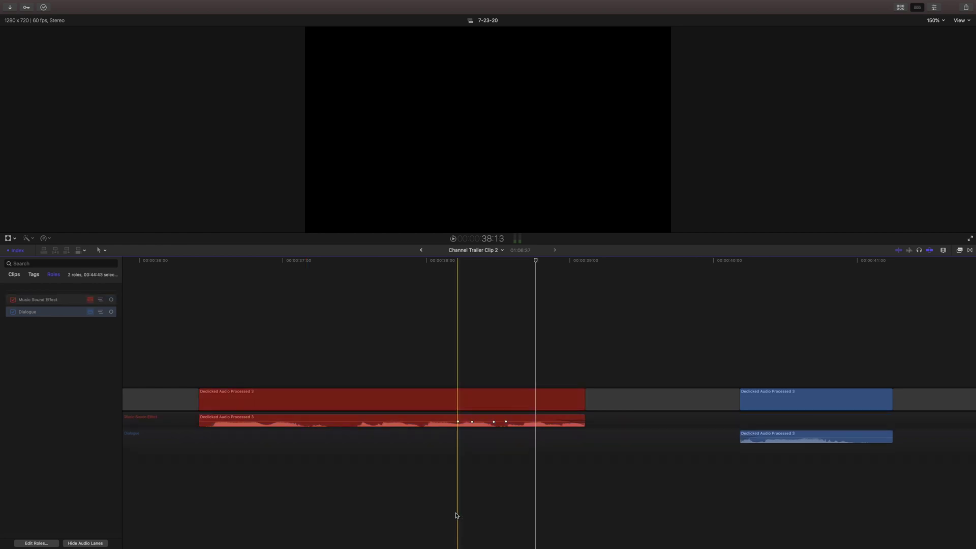
key(super+z)
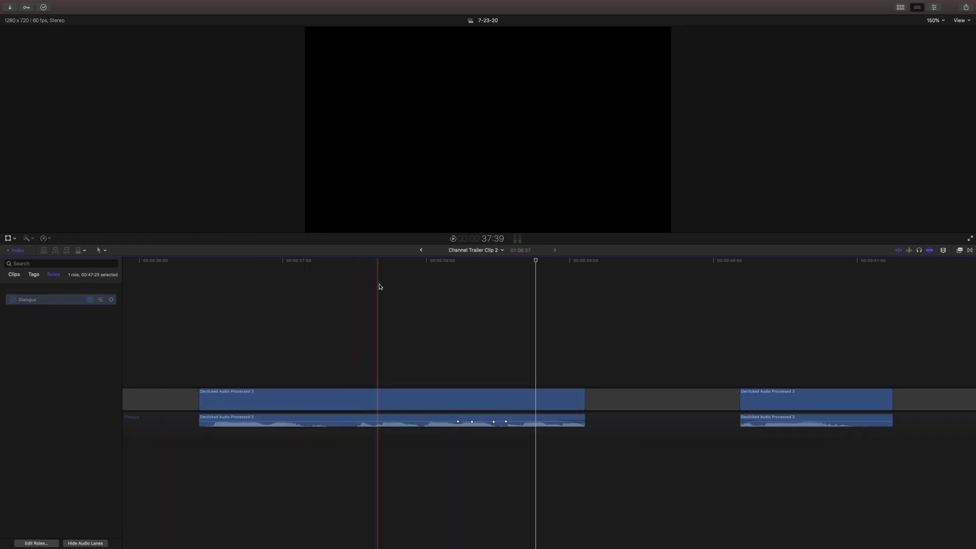
click(421, 249)
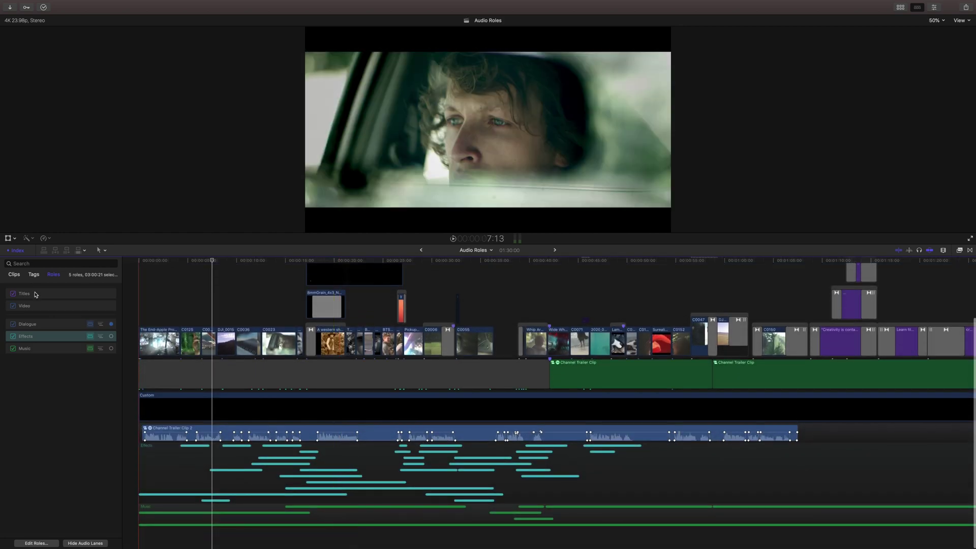
drag(25, 336, 39, 322)
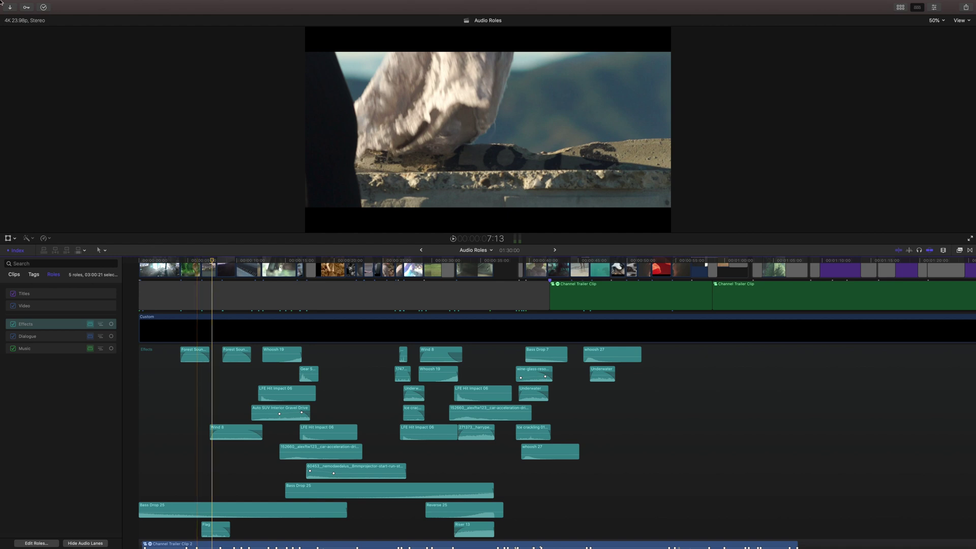
click(65, 4)
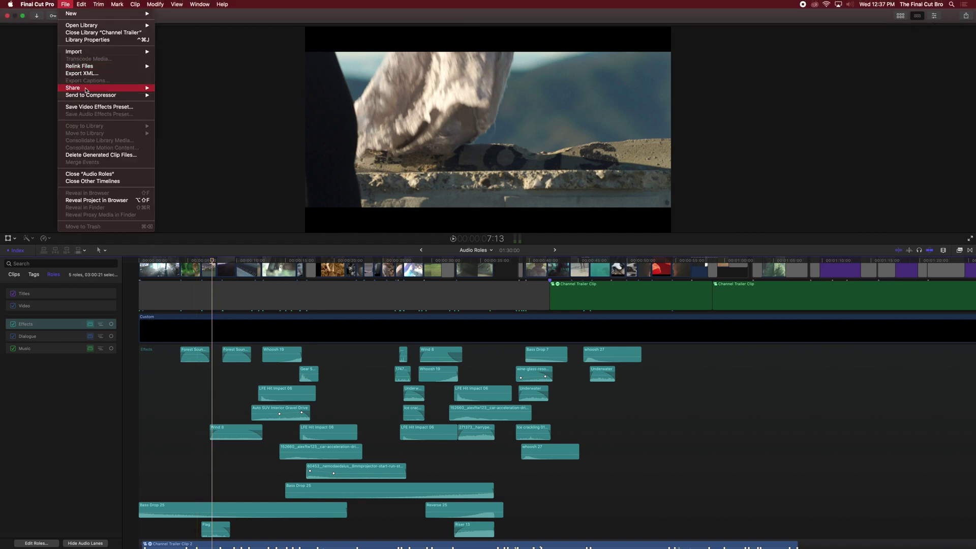
click(208, 88)
key(Return)
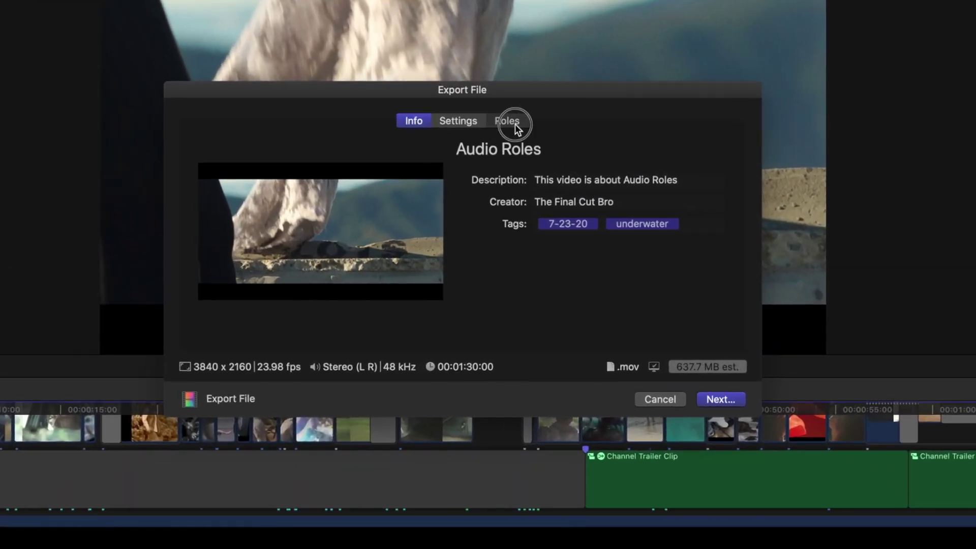
click(508, 121)
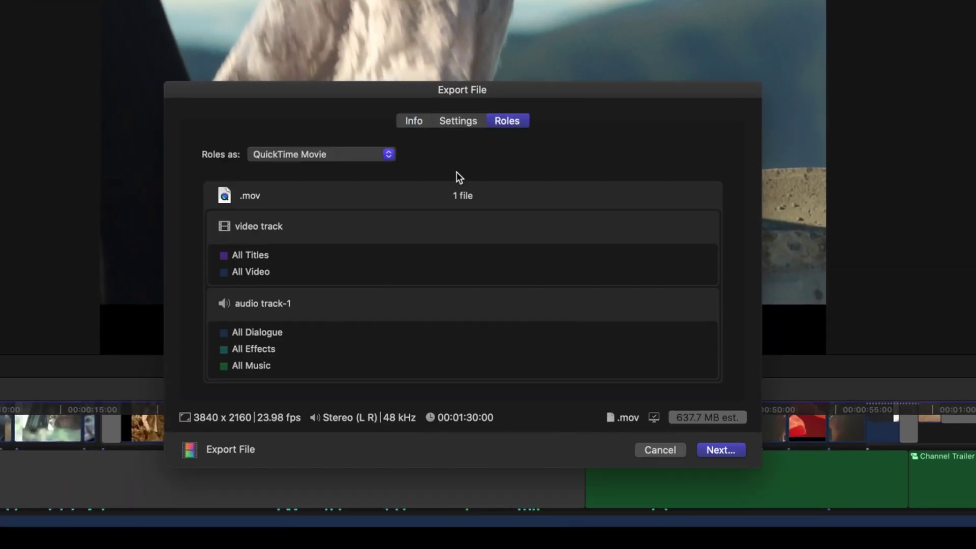
click(280, 154)
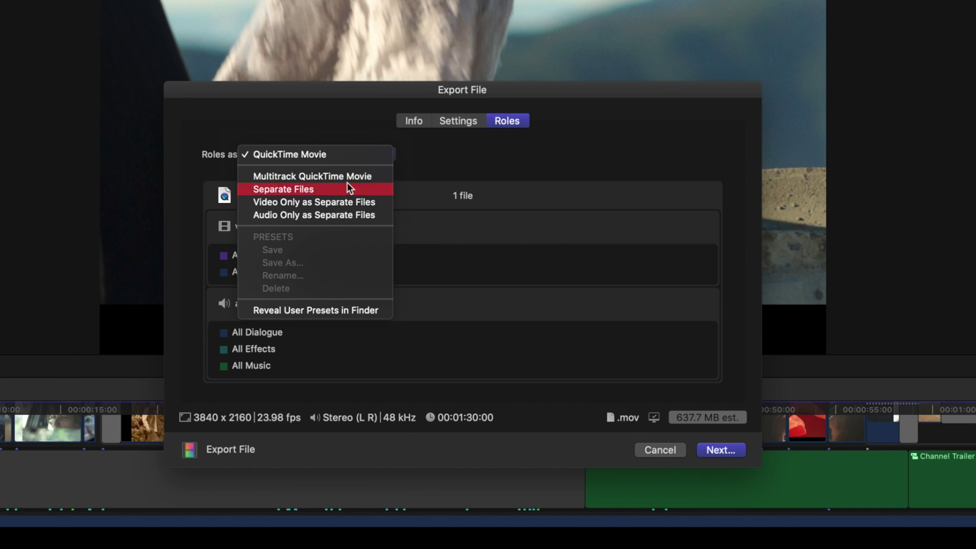
click(425, 390)
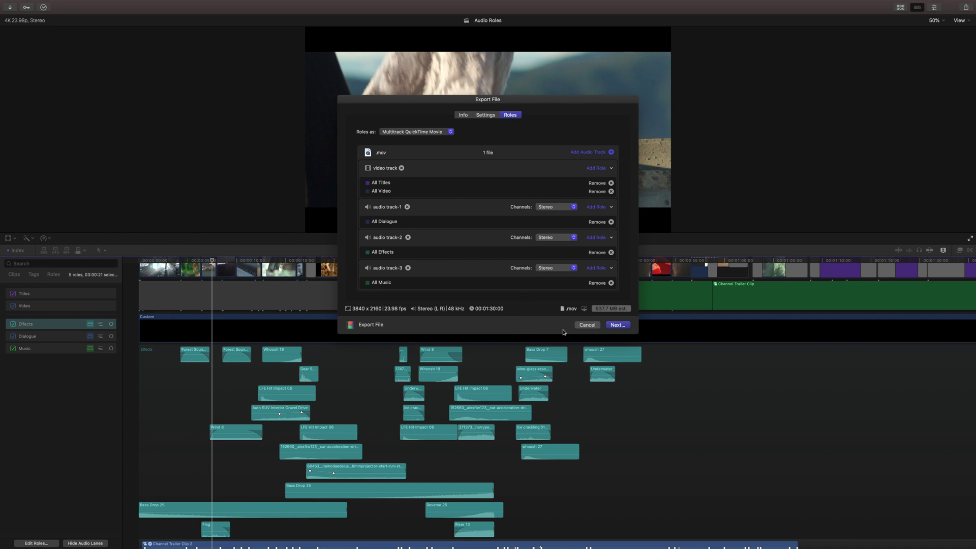
click(584, 327)
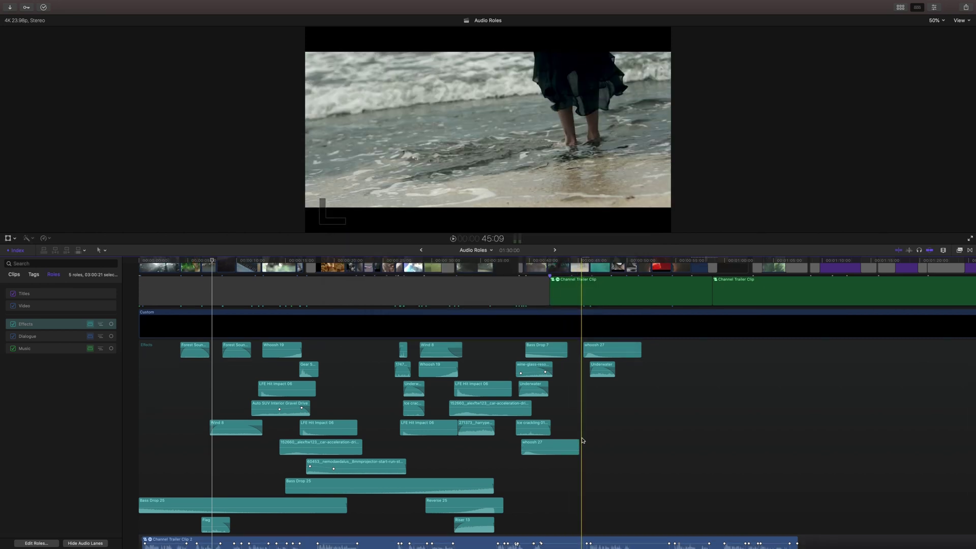
scroll(583, 440, down, 5)
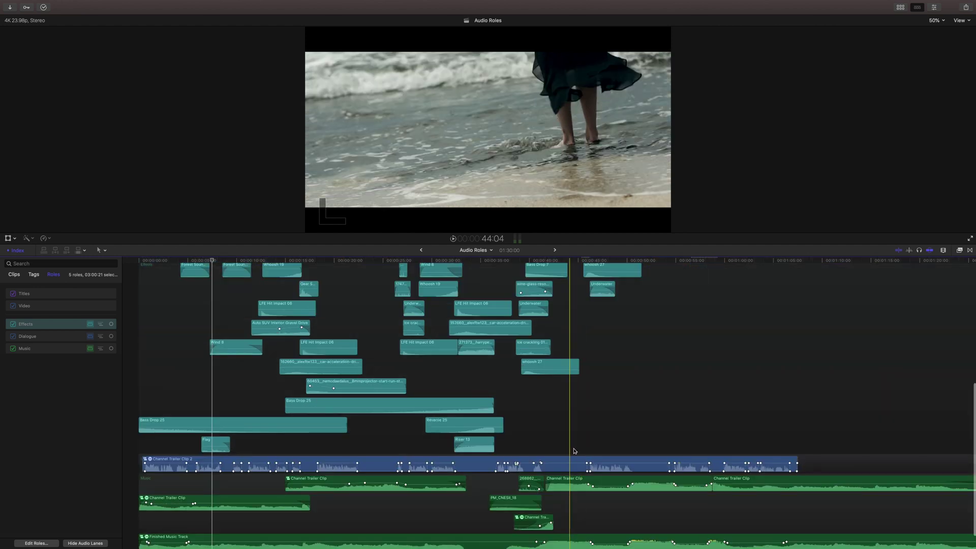
scroll(574, 451, down, 2)
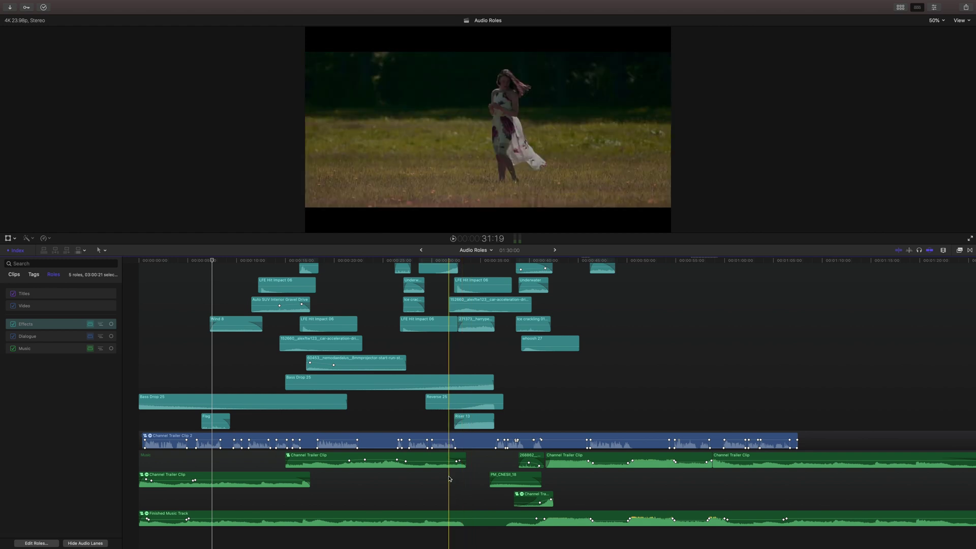
scroll(449, 478, up, 1)
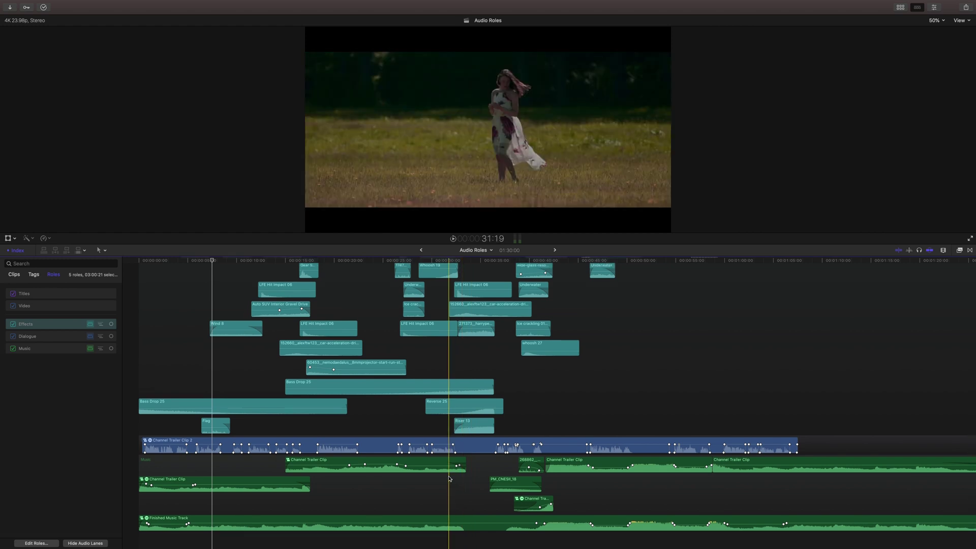